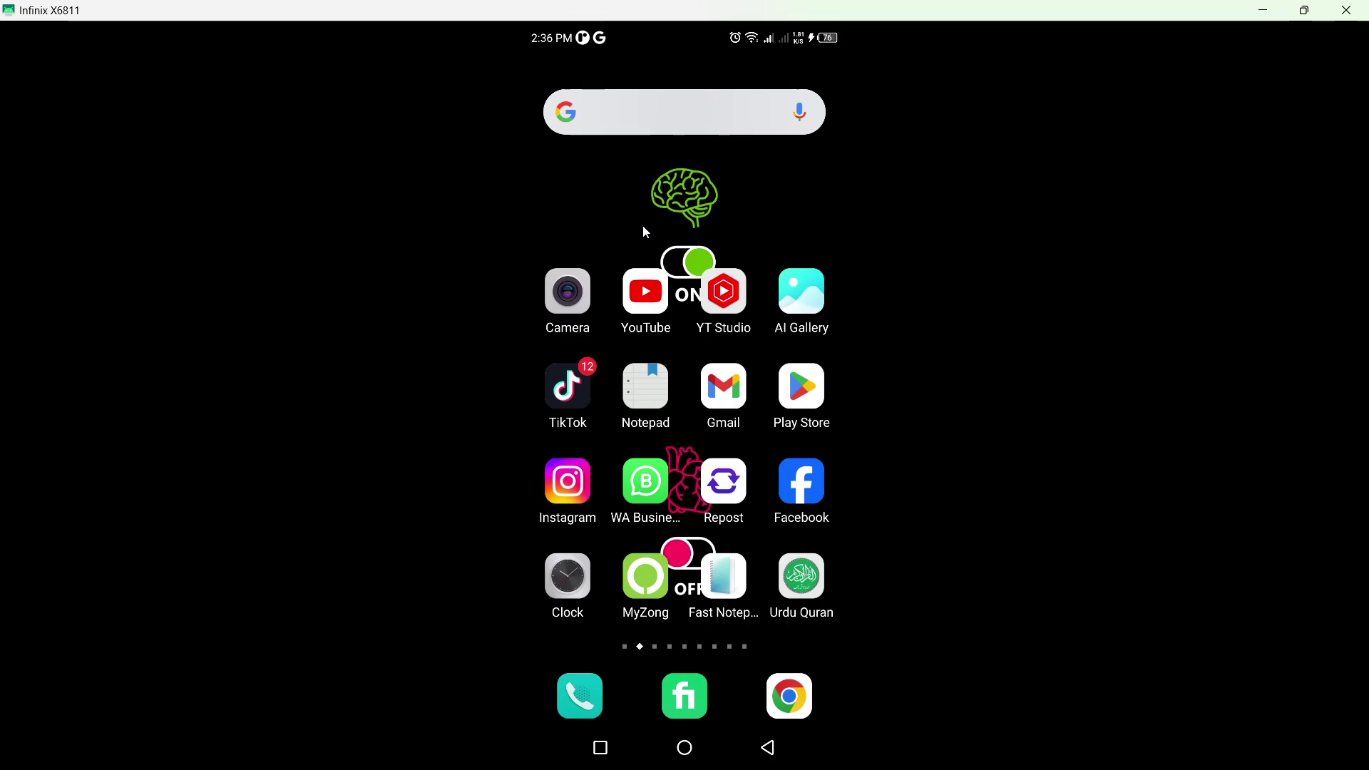
# Leave the Telegram store page and swipe left three home pages to reach Telegram's icon
pyautogui.click(799, 383)
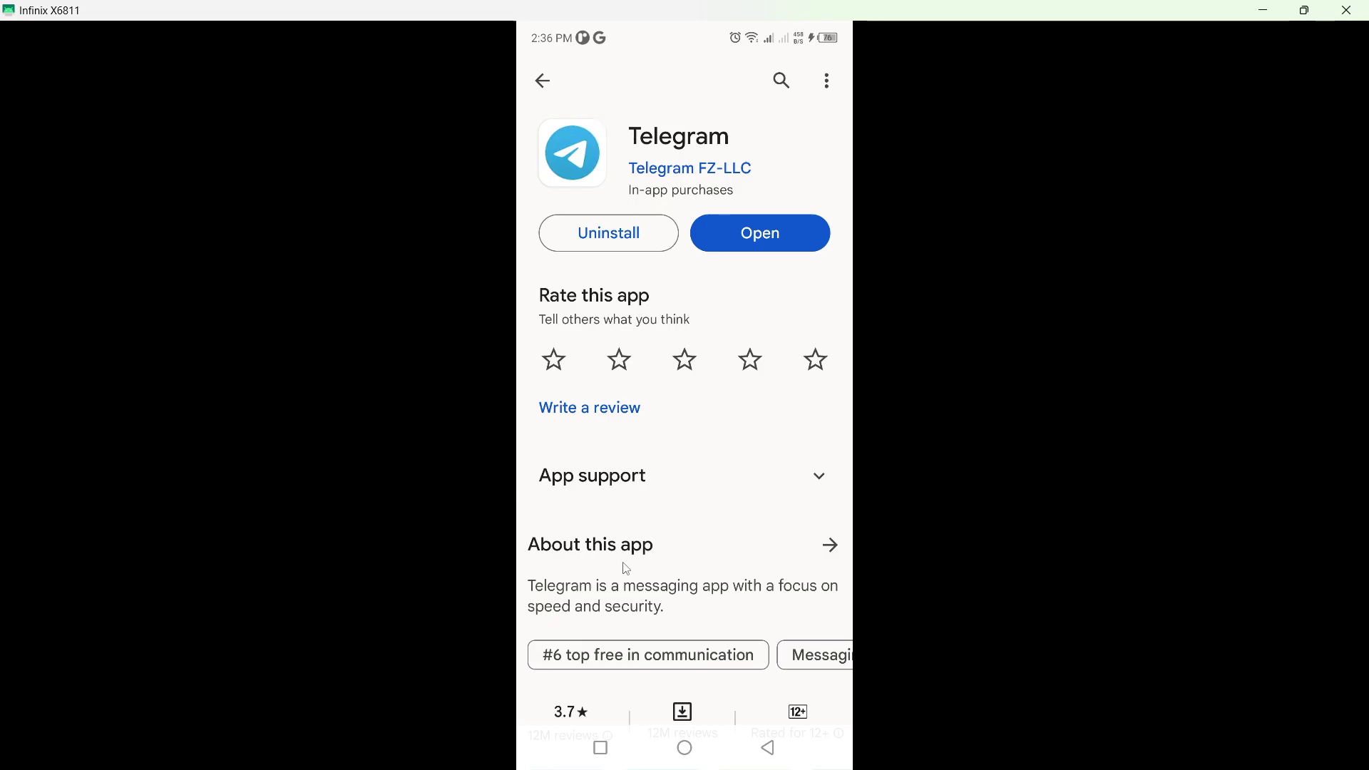
pyautogui.click(684, 747)
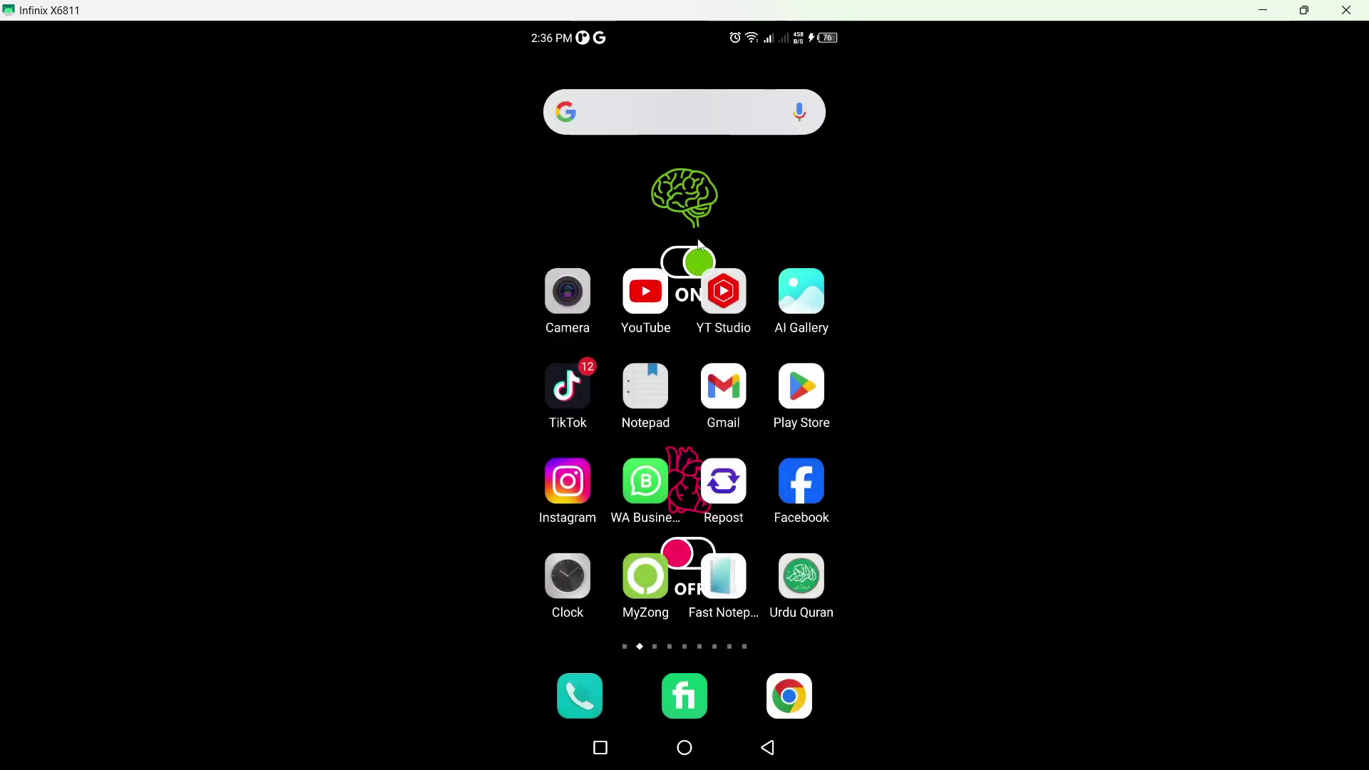
pyautogui.moveTo(700, 196); pyautogui.dragTo(472, 196)
pyautogui.moveTo(752, 161); pyautogui.dragTo(470, 168)
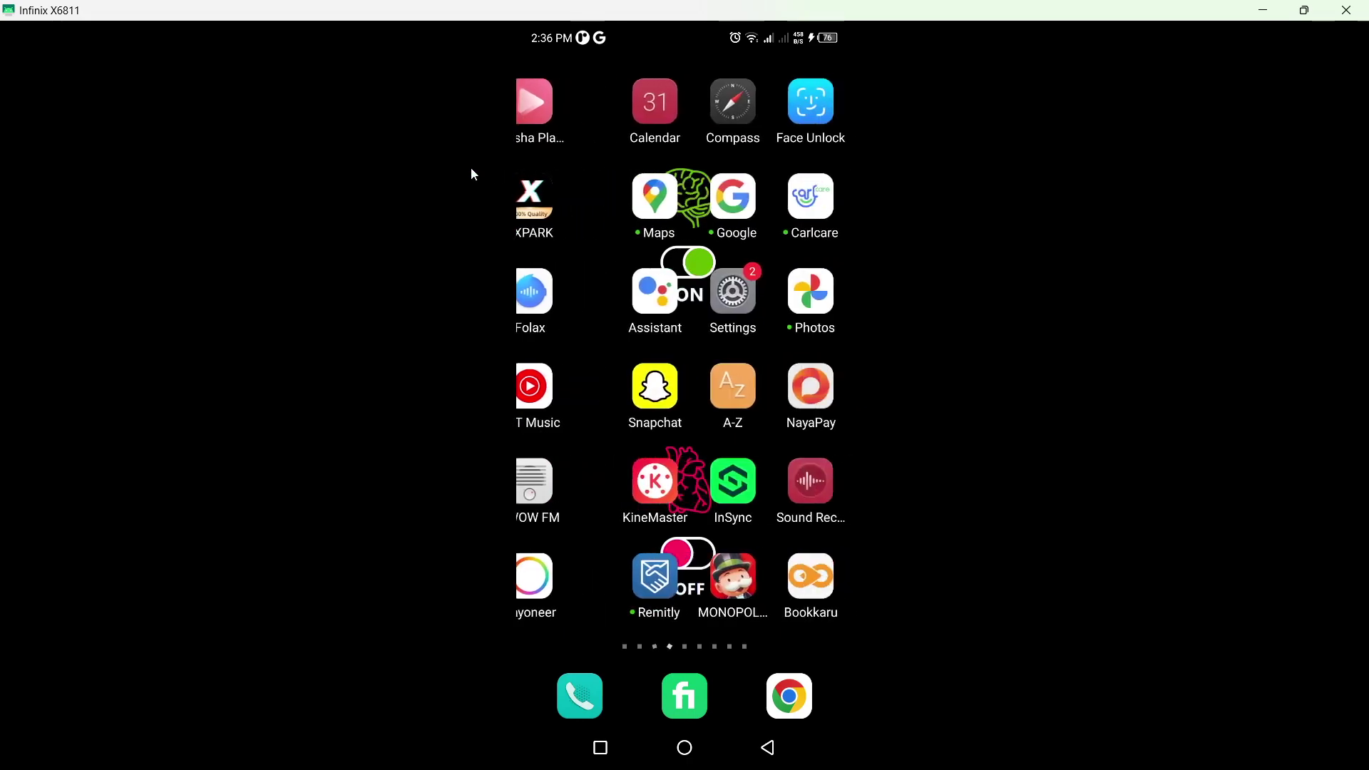
pyautogui.moveTo(762, 182)
pyautogui.mouseDown()
pyautogui.moveTo(703, 274)
pyautogui.moveTo(524, 246)
pyautogui.mouseUp()
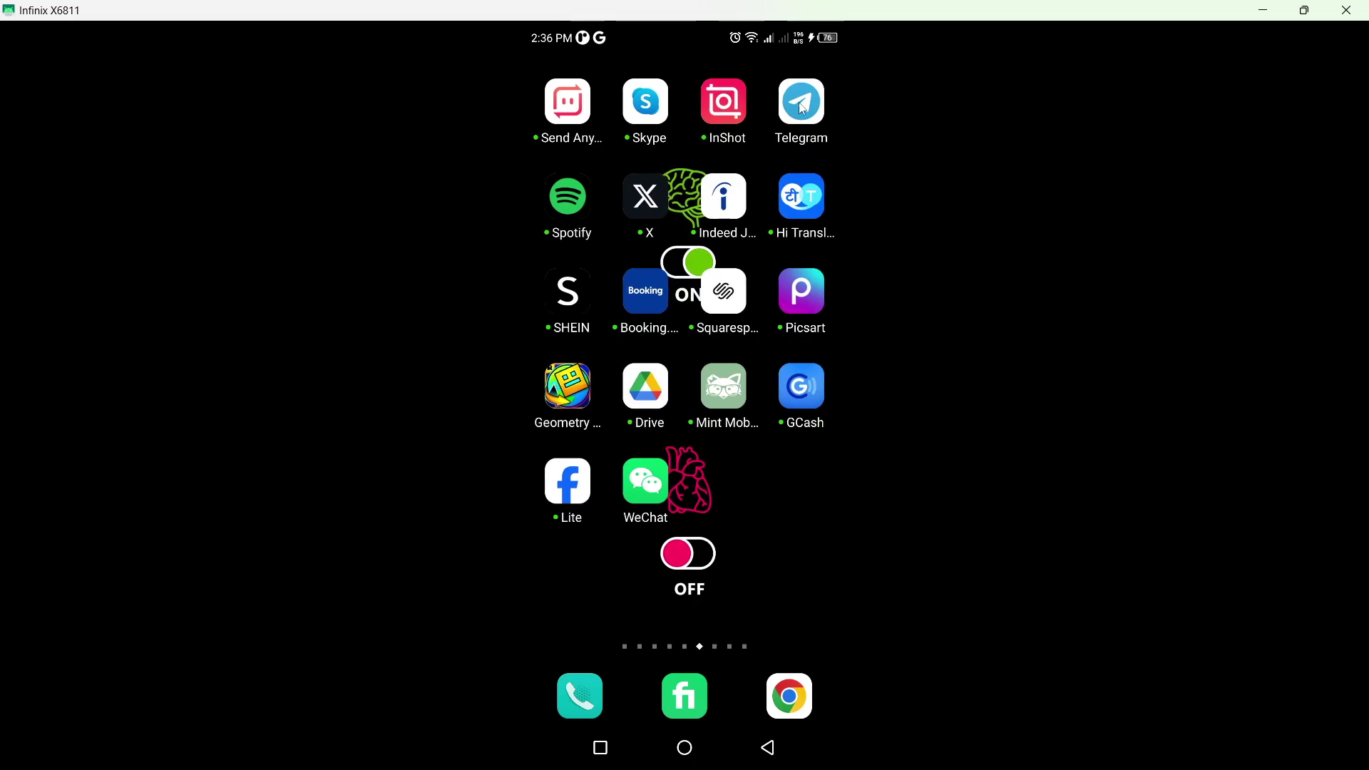
# Launch Telegram, view My Story twice, and swipe down each time back to the chat list
pyautogui.click(800, 110)
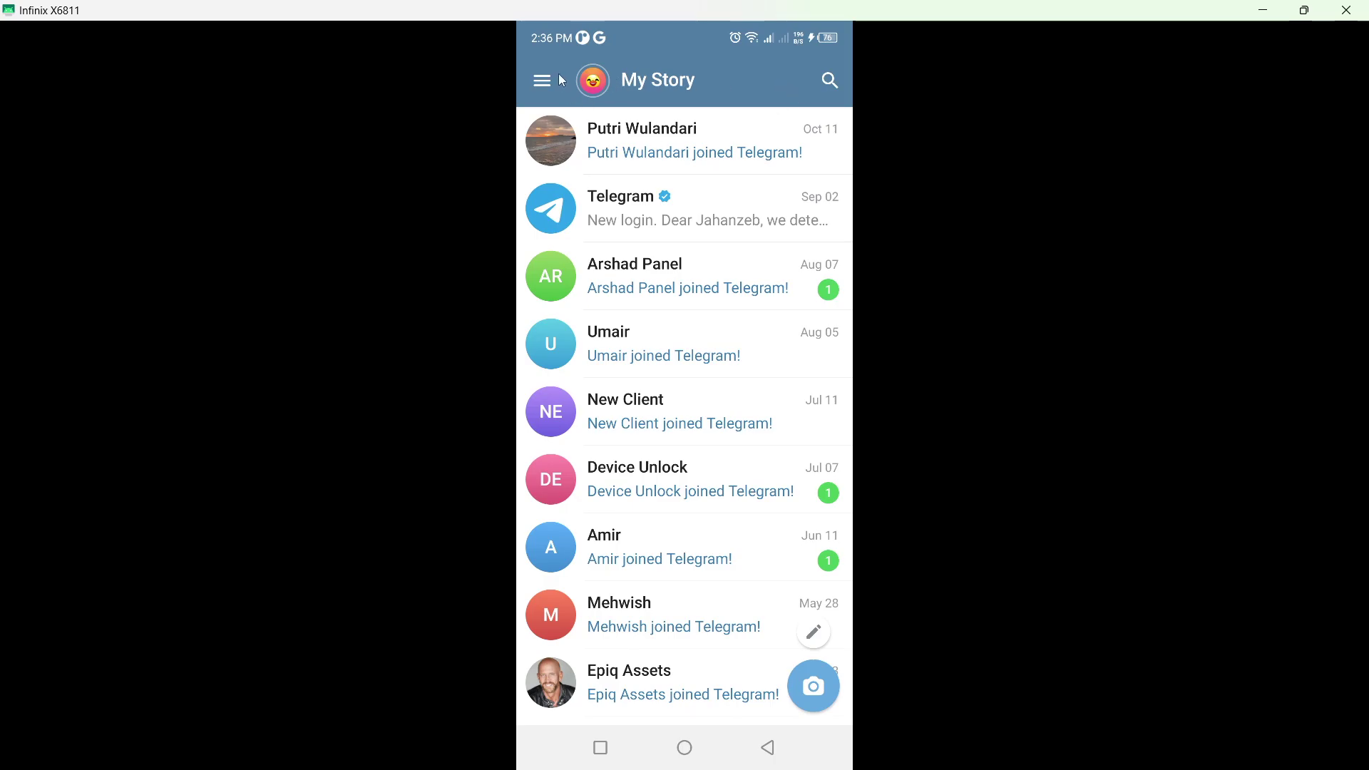
pyautogui.click(589, 85)
pyautogui.moveTo(705, 299); pyautogui.dragTo(688, 686)
pyautogui.click(704, 79)
pyautogui.moveTo(663, 79); pyautogui.dragTo(691, 423)
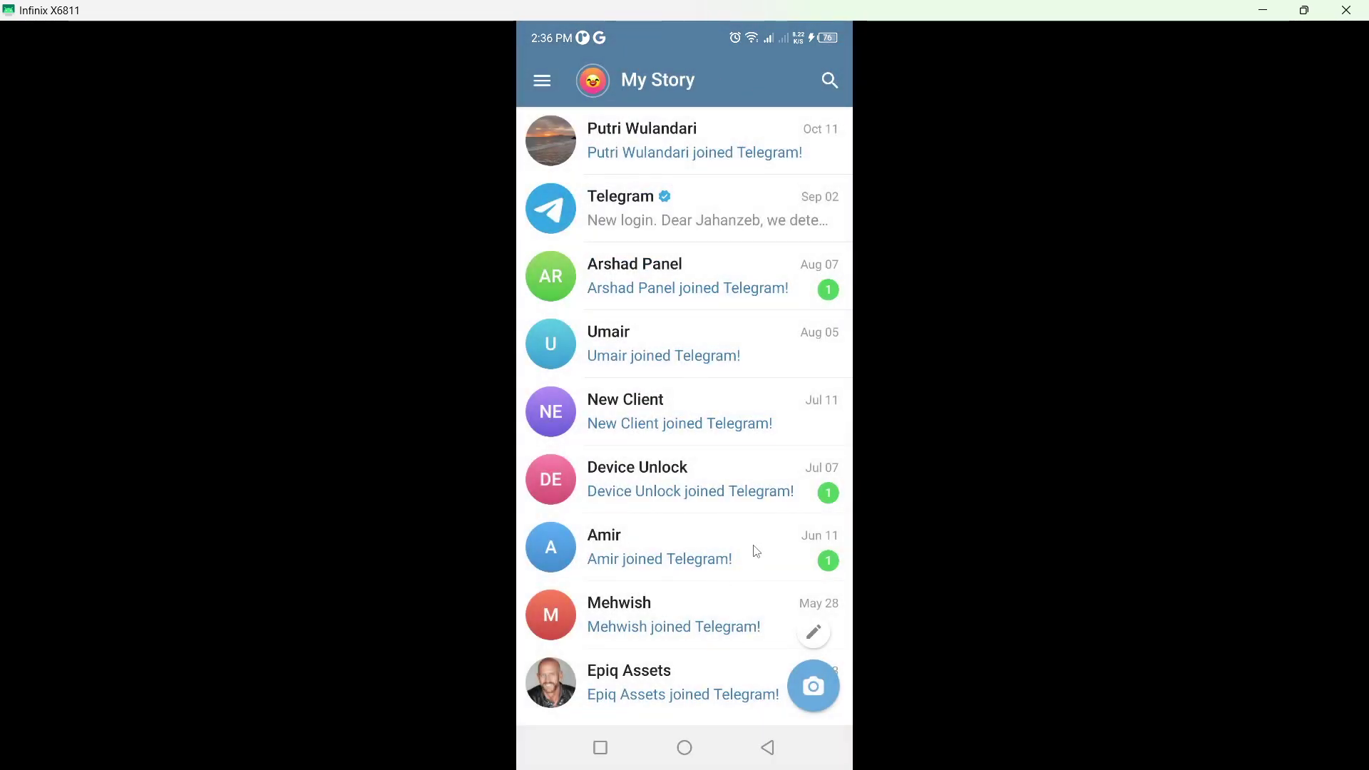
# Use the Home button twice to exit Telegram to the first home page
pyautogui.click(683, 749)
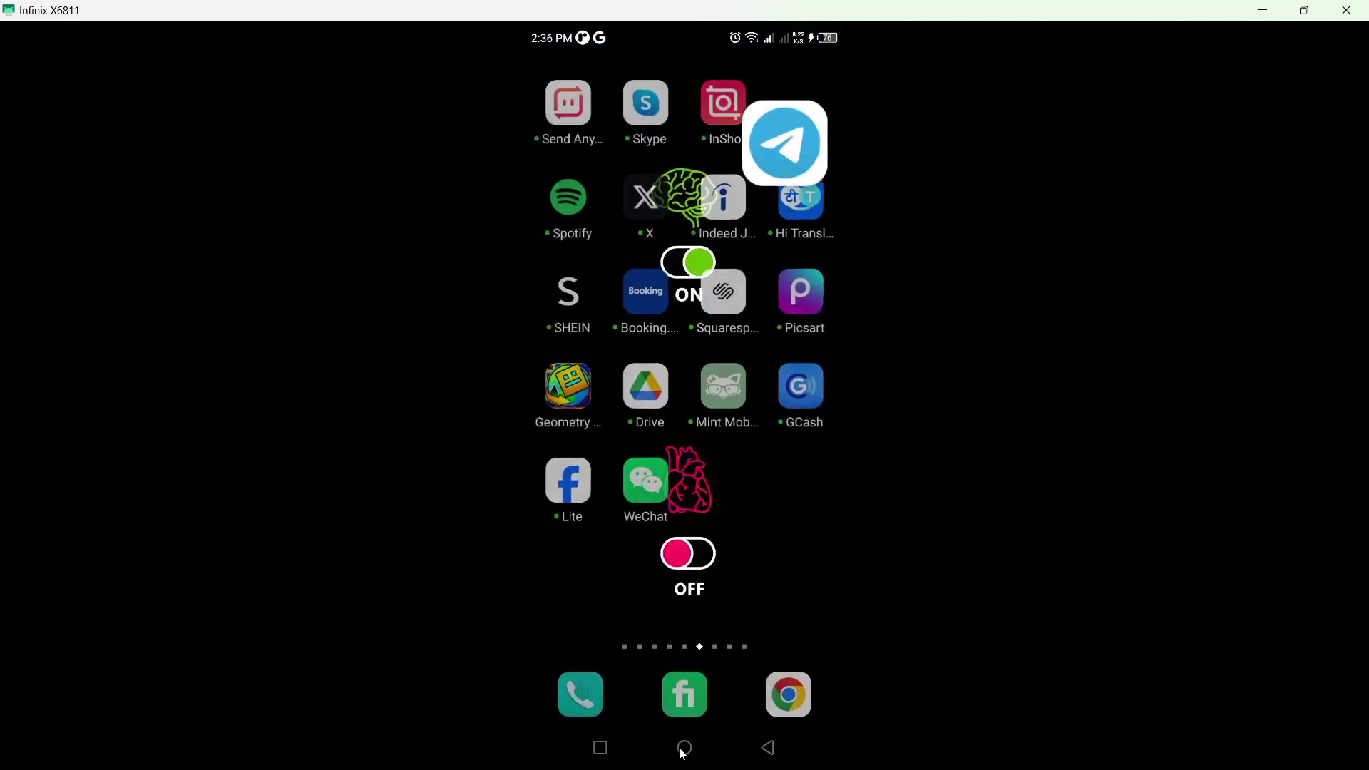
pyautogui.click(682, 749)
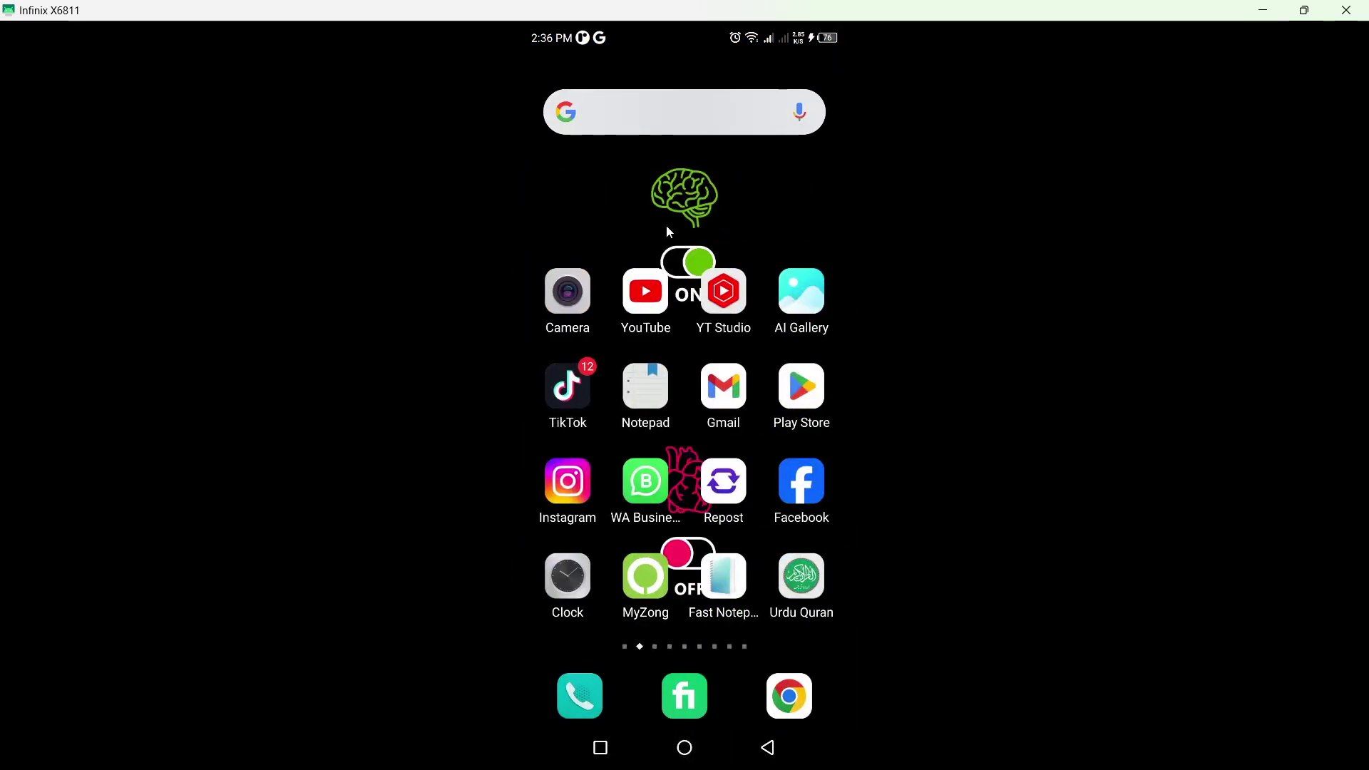